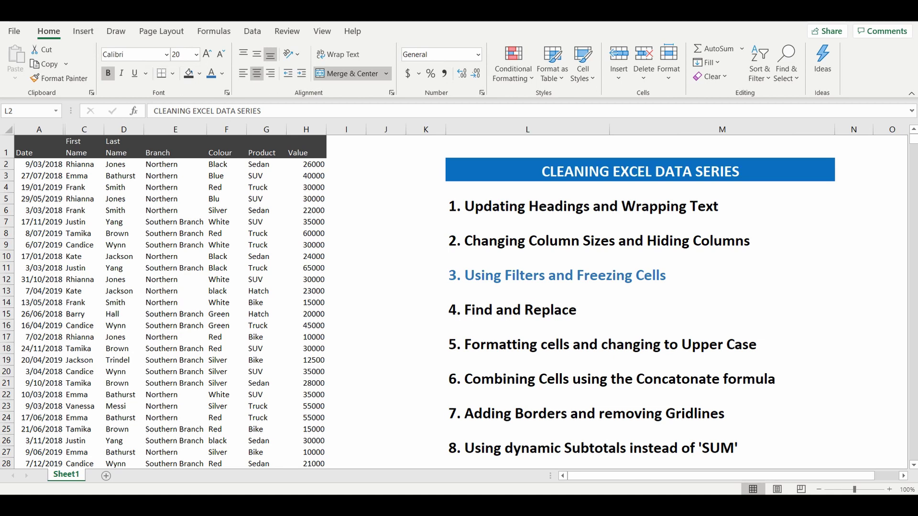
# Step: Browse the sales table from the Date column to the last data row and back to cell H8
pyautogui.click(38, 152)
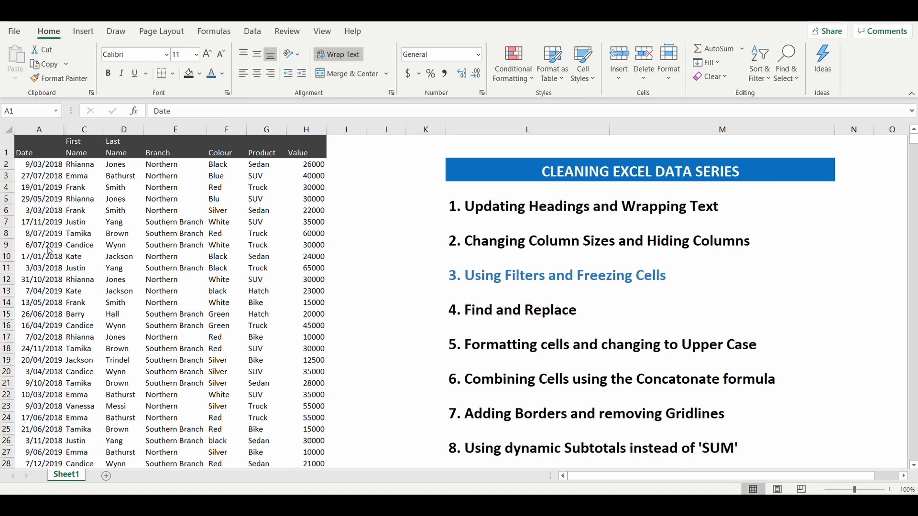
pyautogui.scroll(-4, 79, 234)
pyautogui.scroll(4, 84, 234)
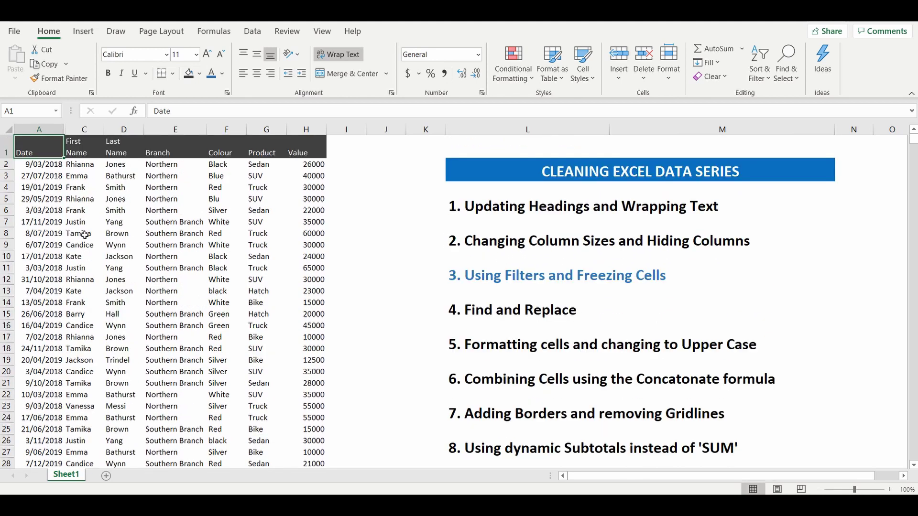
pyautogui.click(39, 243)
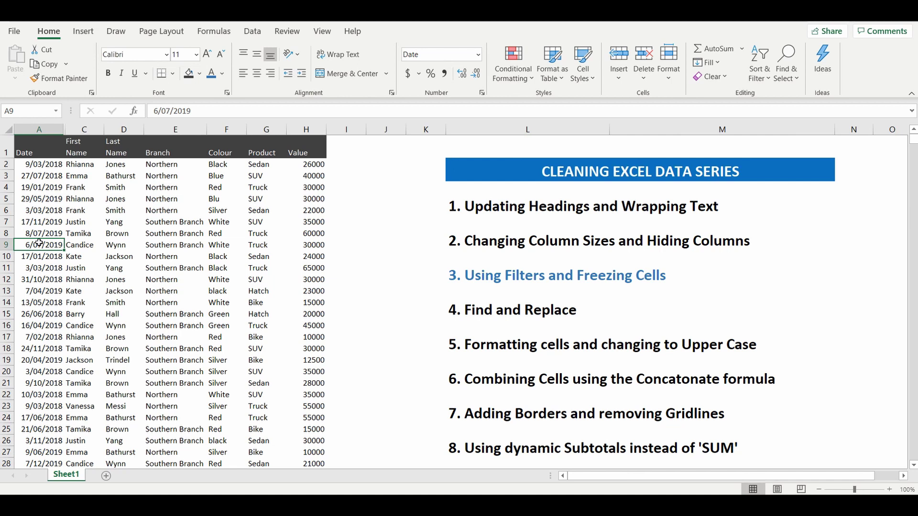
pyautogui.hotkey('ctrl', 'Down')
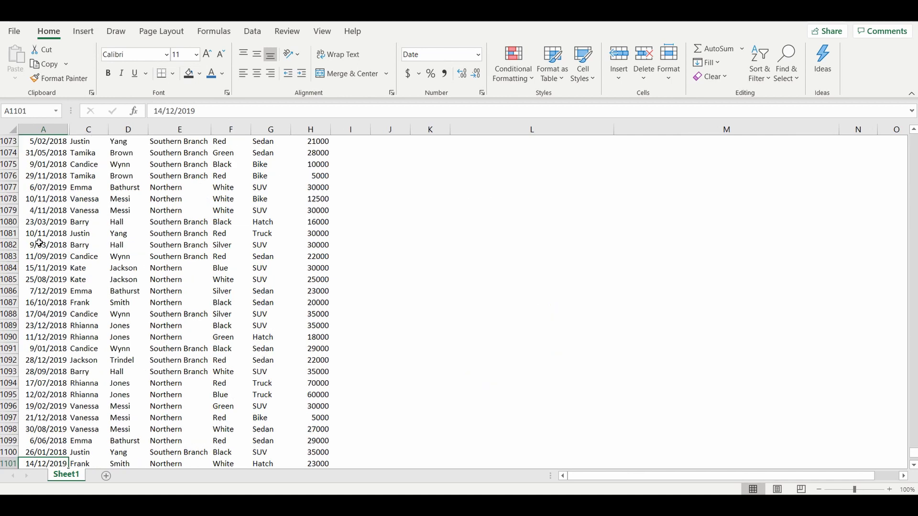
pyautogui.hotkey('ctrl', 'Up')
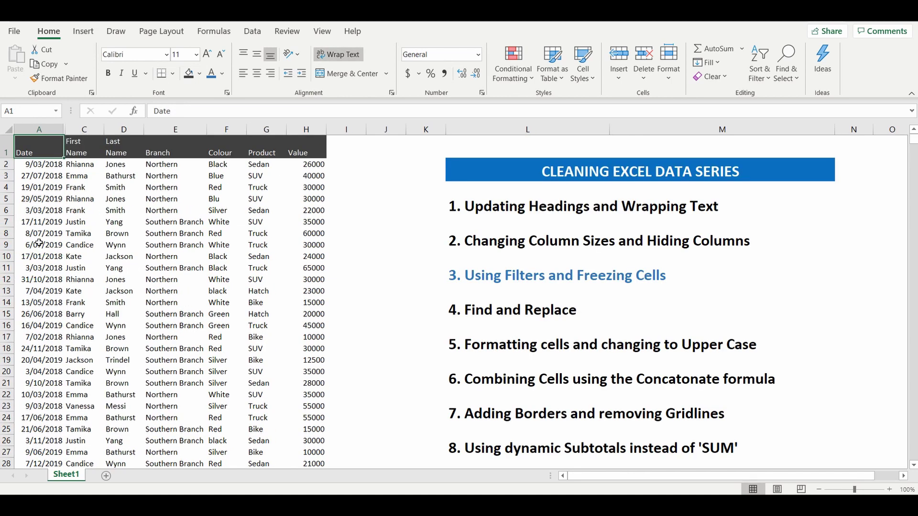
pyautogui.click(318, 232)
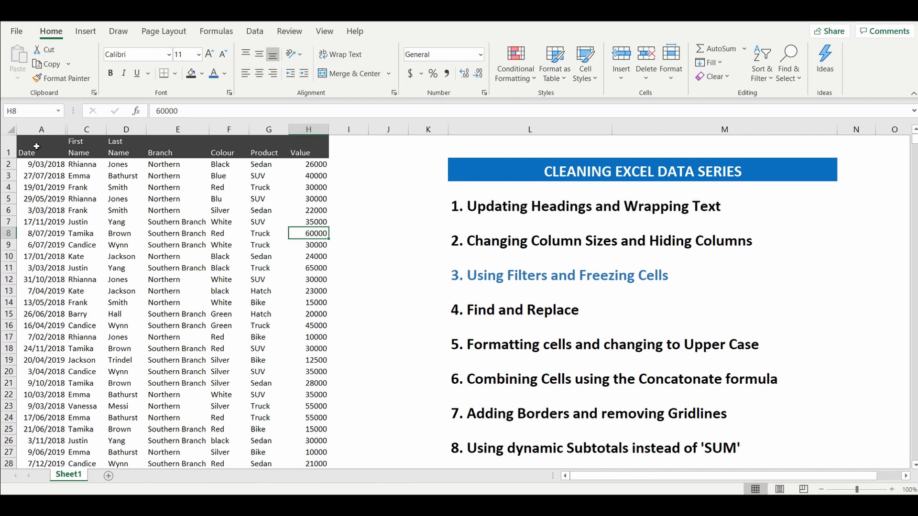
# Step: Apply Data > Filter to the heading row A1:H1, then select empty cell J1
pyautogui.moveTo(36, 146); pyautogui.dragTo(306, 151)
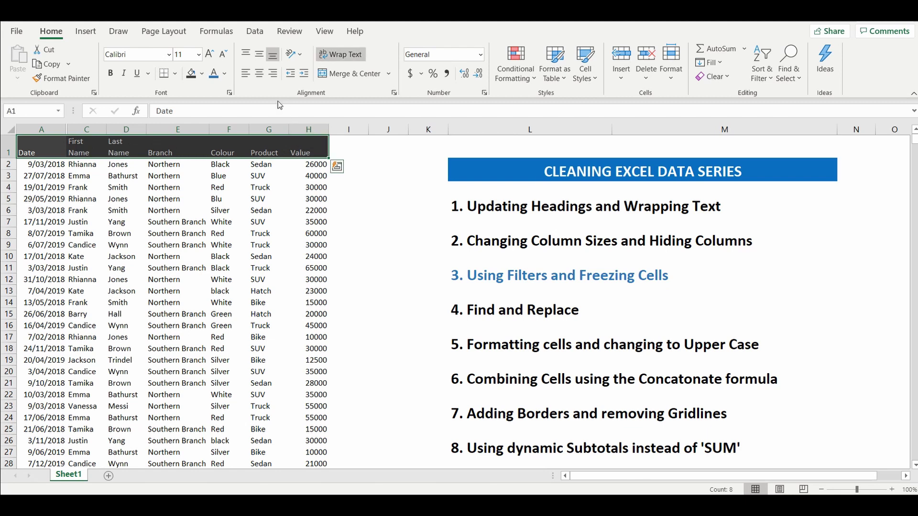
pyautogui.click(260, 33)
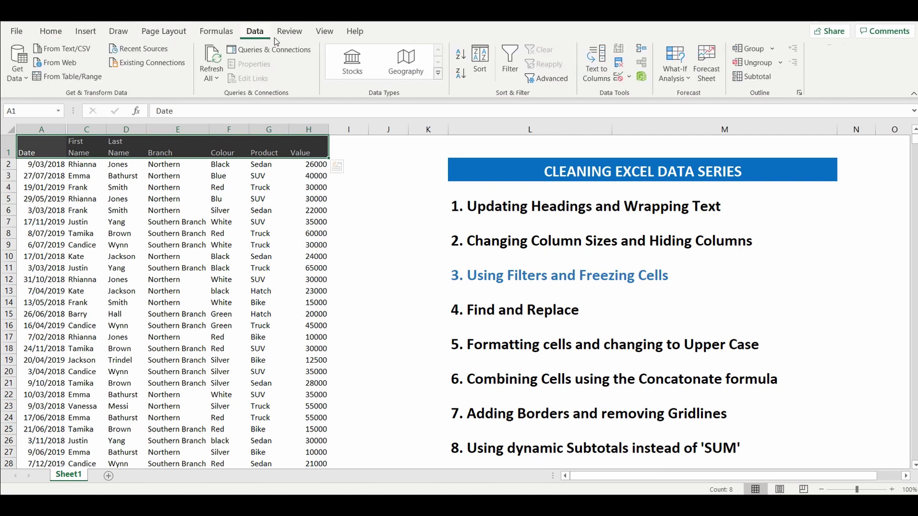
pyautogui.click(513, 59)
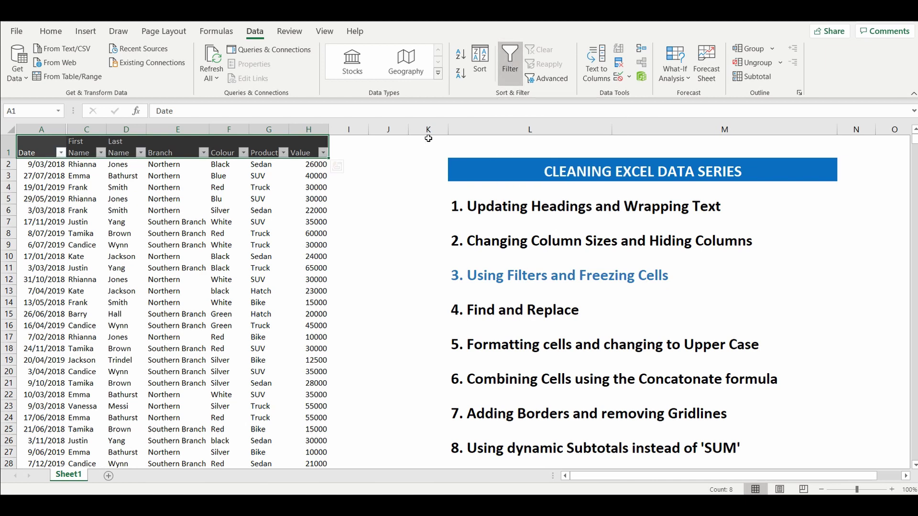
pyautogui.click(349, 231)
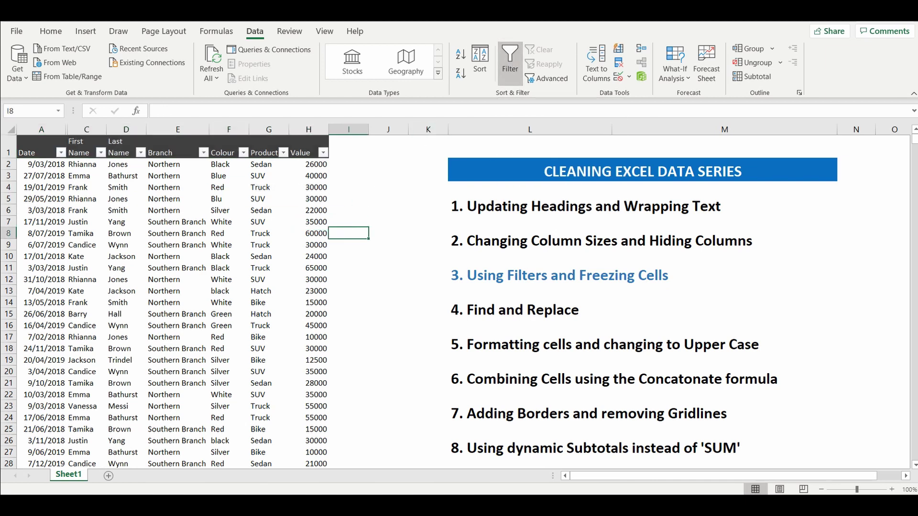
pyautogui.click(388, 152)
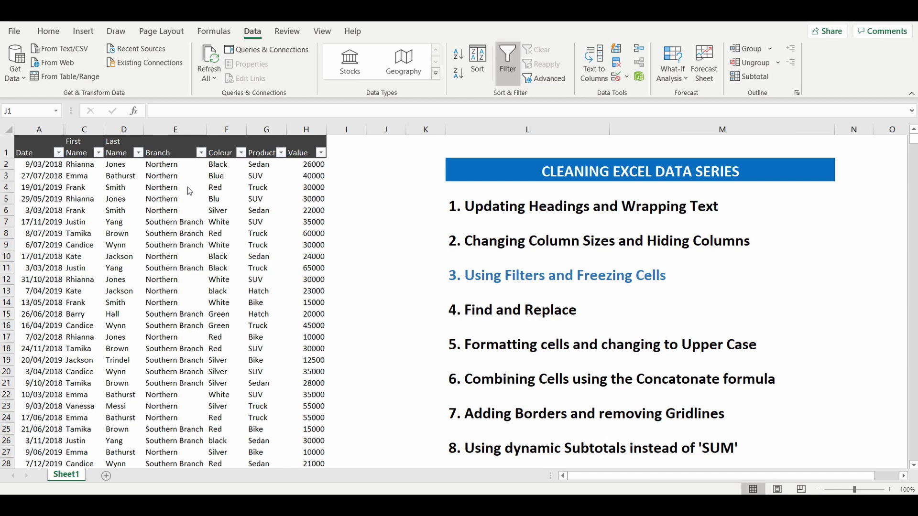
# Step: Filter the Product column to show only Sedan rows
pyautogui.click(281, 153)
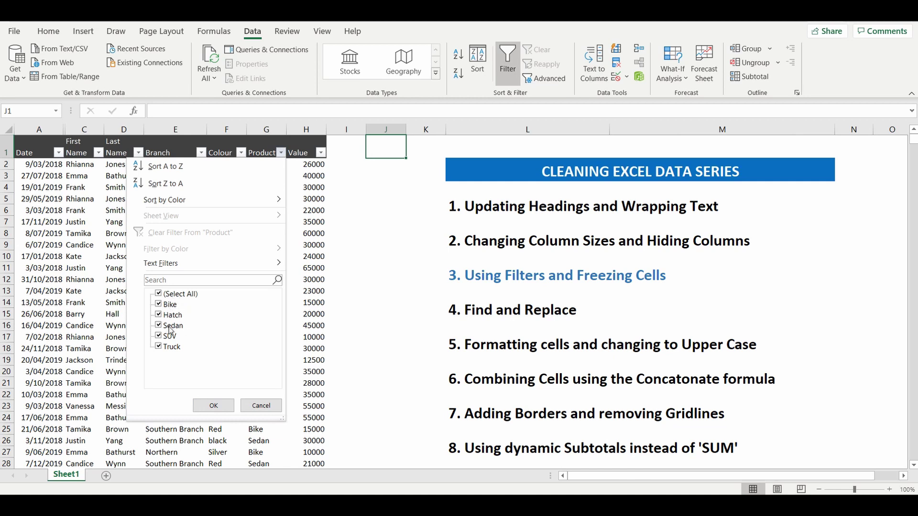
pyautogui.click(159, 293)
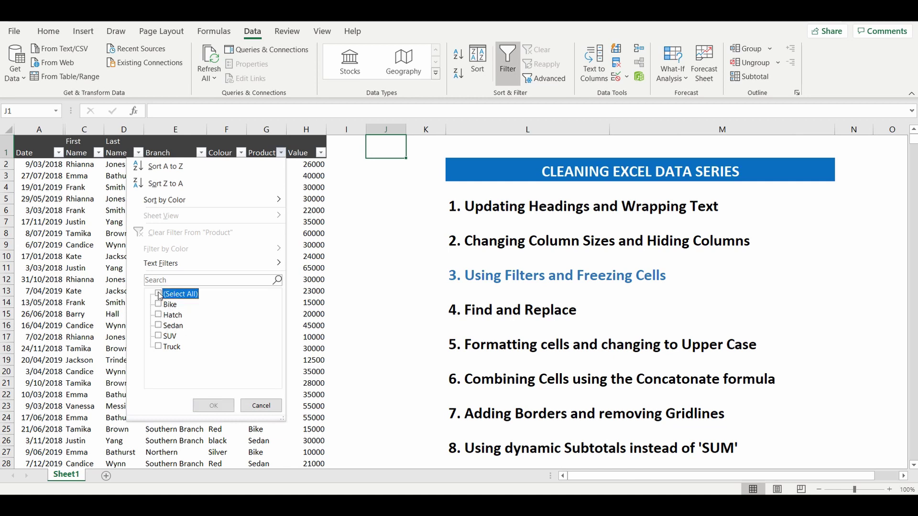
pyautogui.click(159, 326)
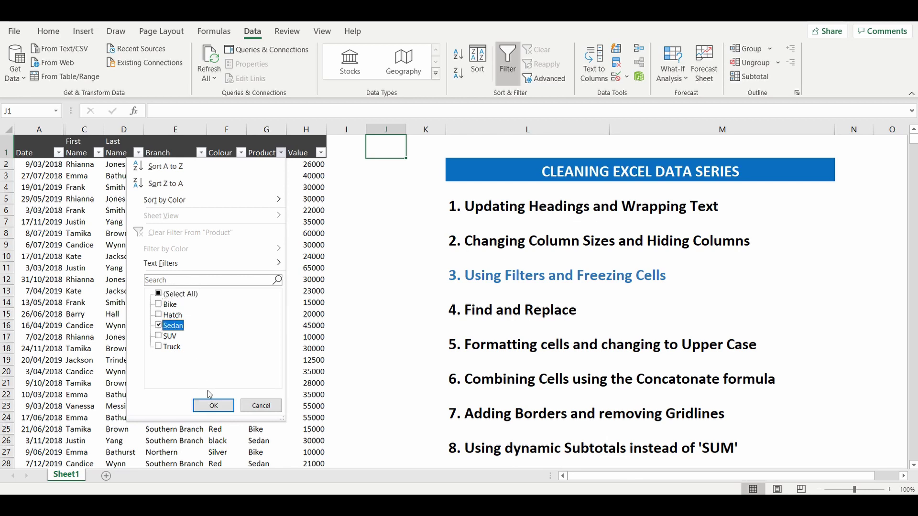
pyautogui.click(213, 406)
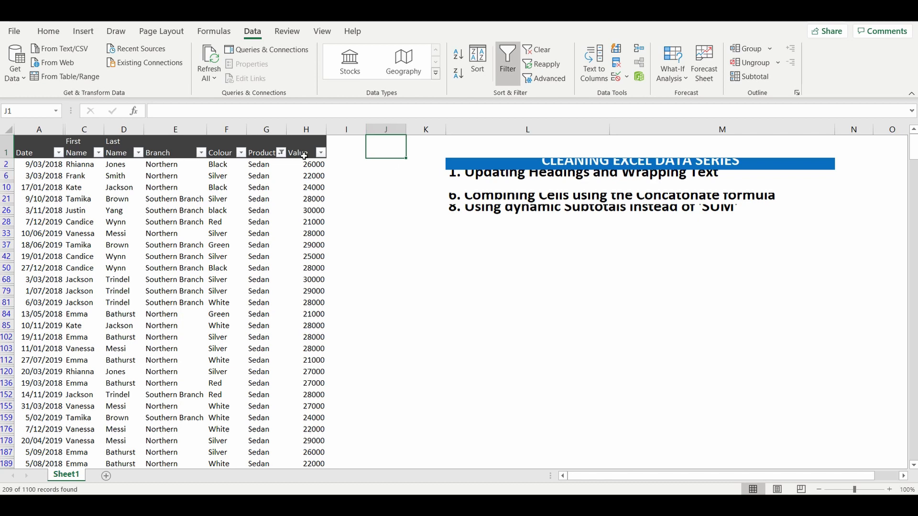
# Step: Reselect all Product values so every row shows again, then select cell I1
pyautogui.click(281, 153)
pyautogui.click(159, 294)
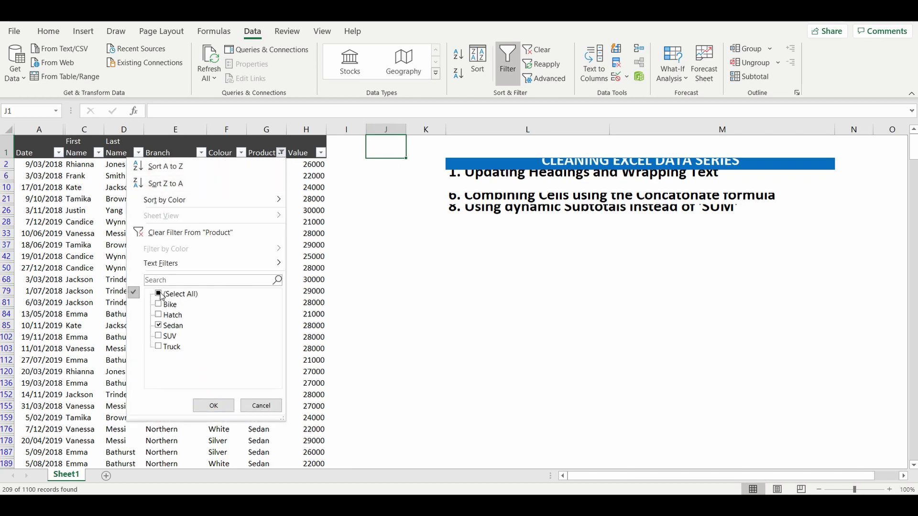
pyautogui.click(214, 406)
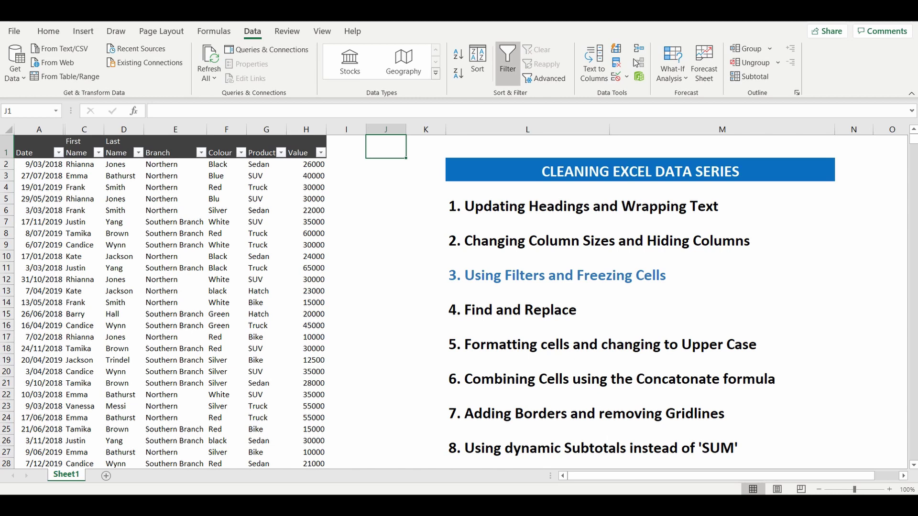
pyautogui.click(346, 146)
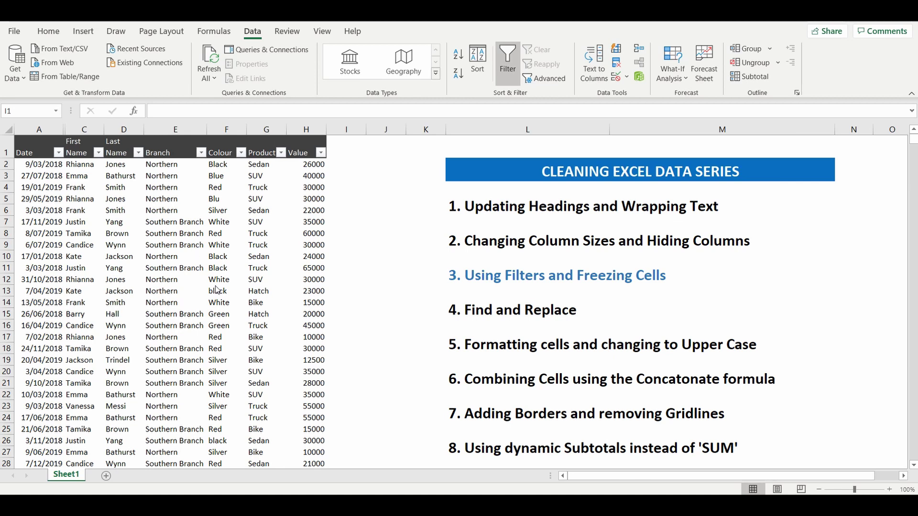
pyautogui.scroll(-7, 165, 222)
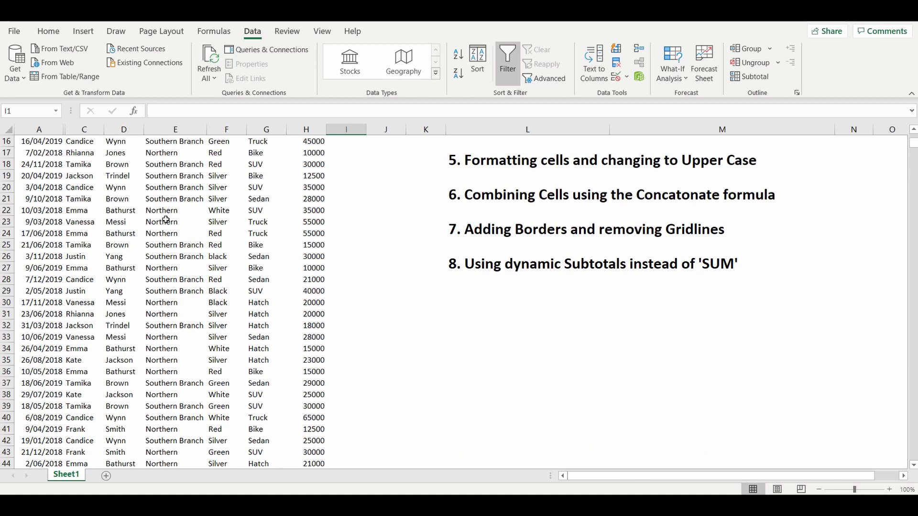
pyautogui.scroll(-2, 165, 219)
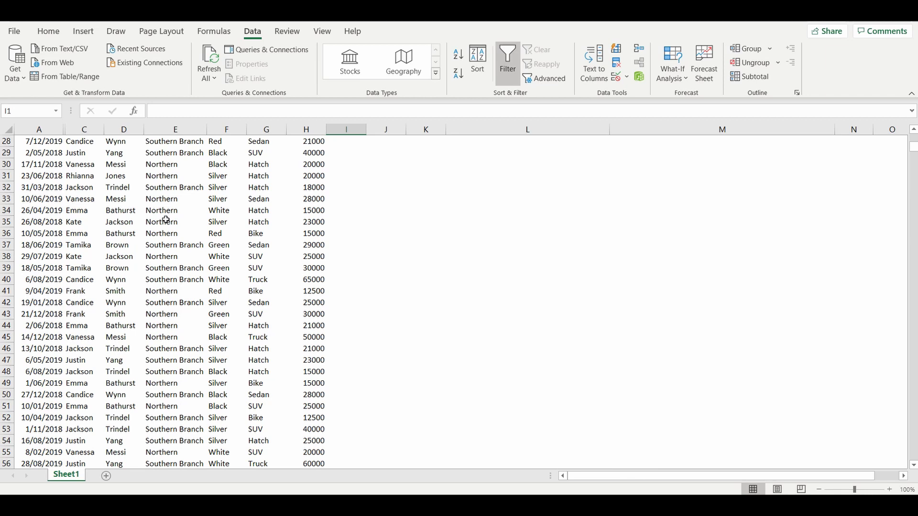
pyautogui.scroll(9, 165, 220)
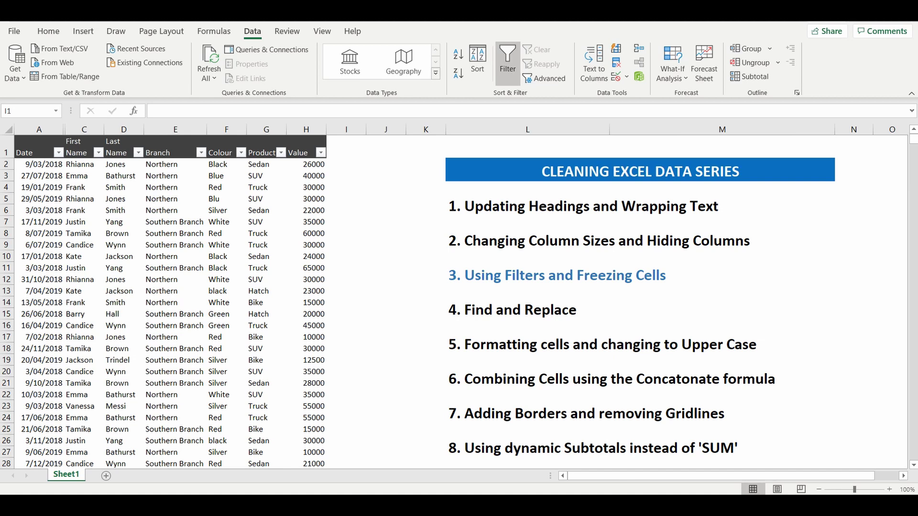
# Step: Freeze the top row and scroll the data to confirm the headings stay visible
pyautogui.click(322, 32)
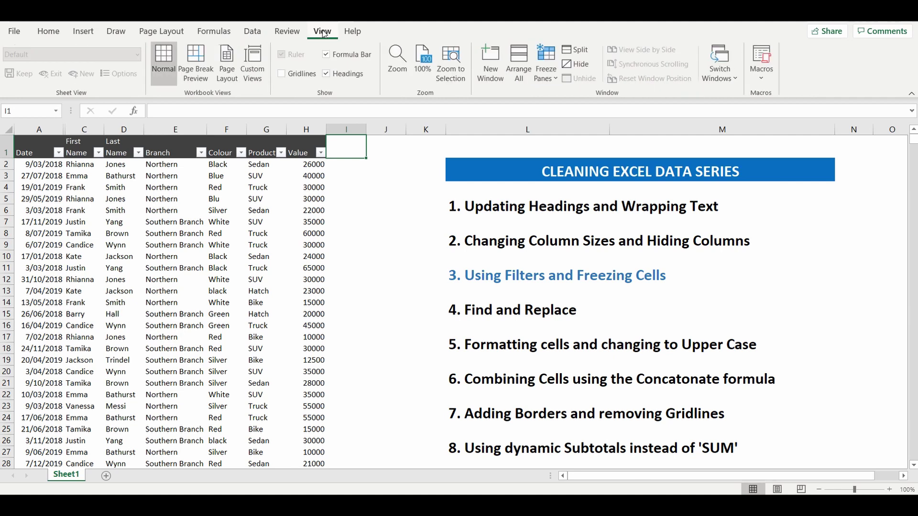
pyautogui.click(549, 82)
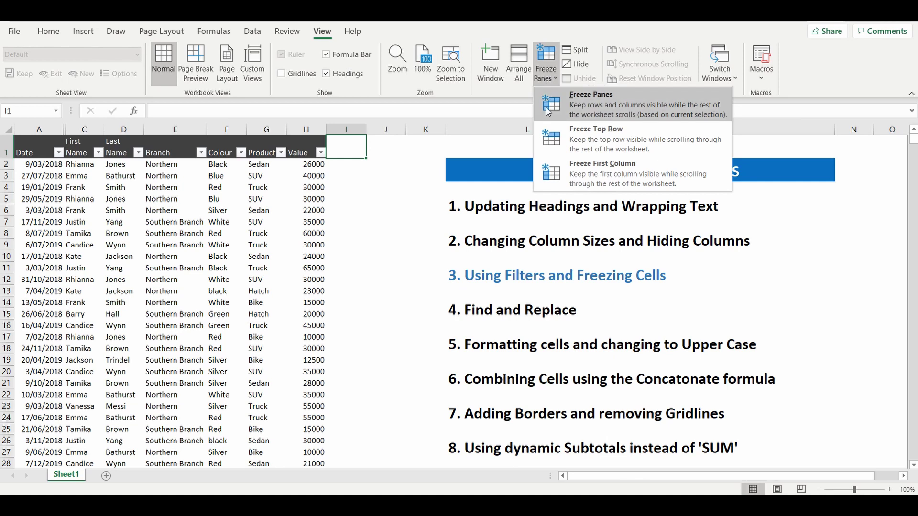
pyautogui.click(599, 146)
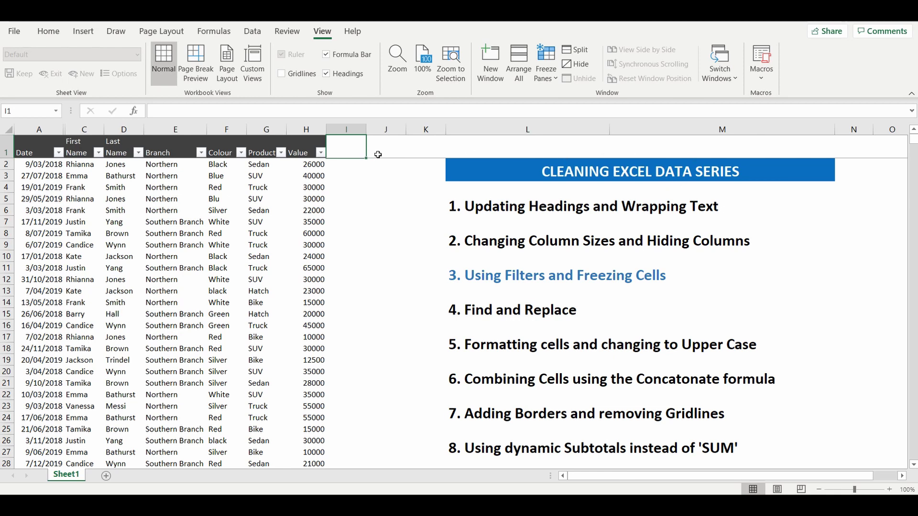
pyautogui.click(155, 231)
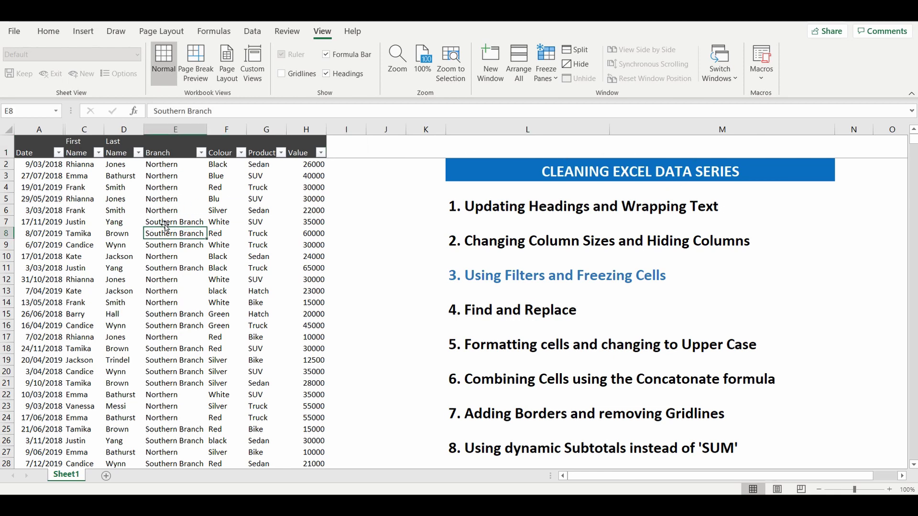
pyautogui.scroll(-2, 167, 224)
pyautogui.scroll(-5, 167, 223)
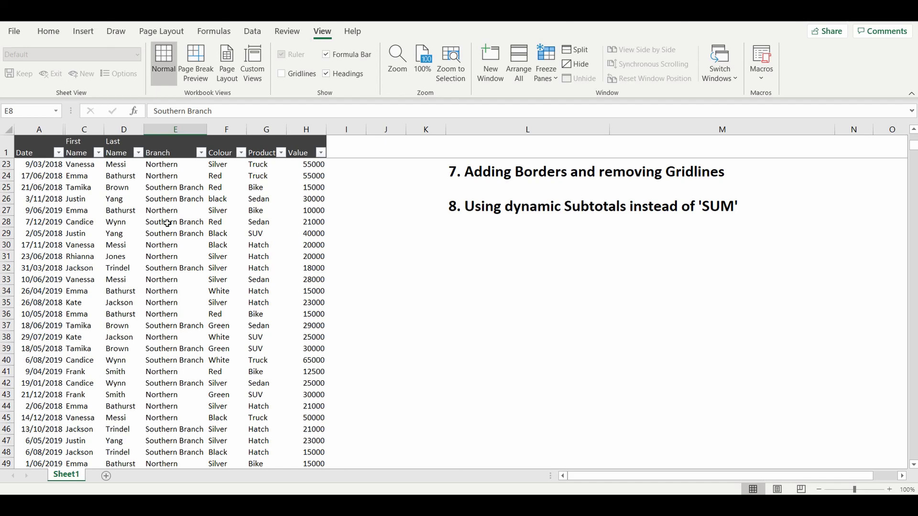
pyautogui.scroll(7, 166, 224)
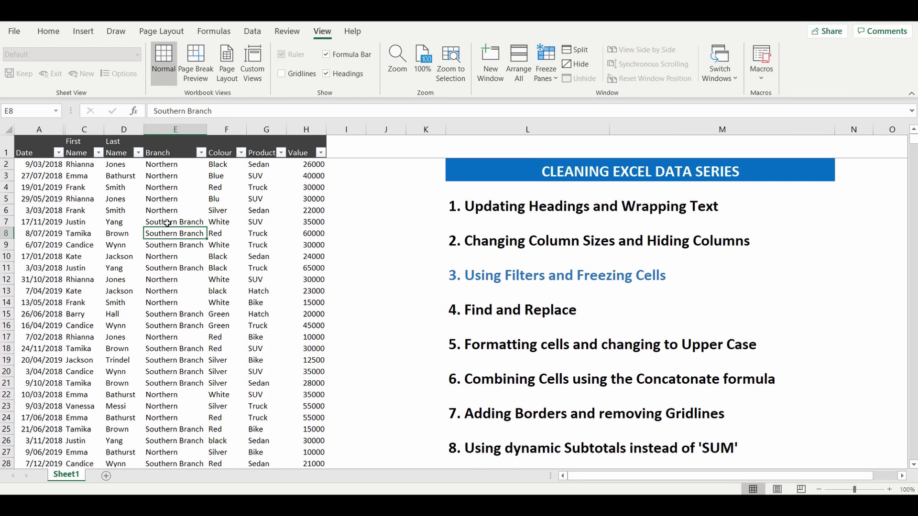
pyautogui.click(346, 147)
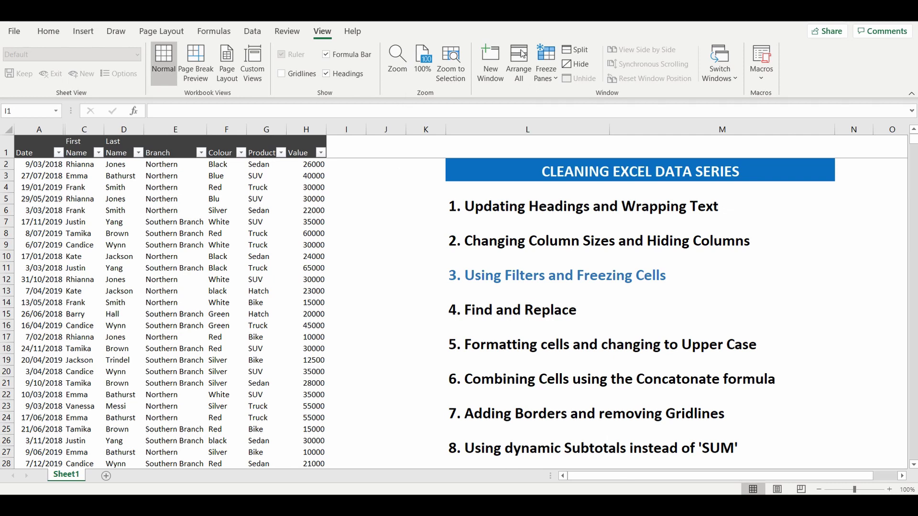
# Step: Unfreeze the panes so the heading row scrolls with the data again
pyautogui.click(546, 60)
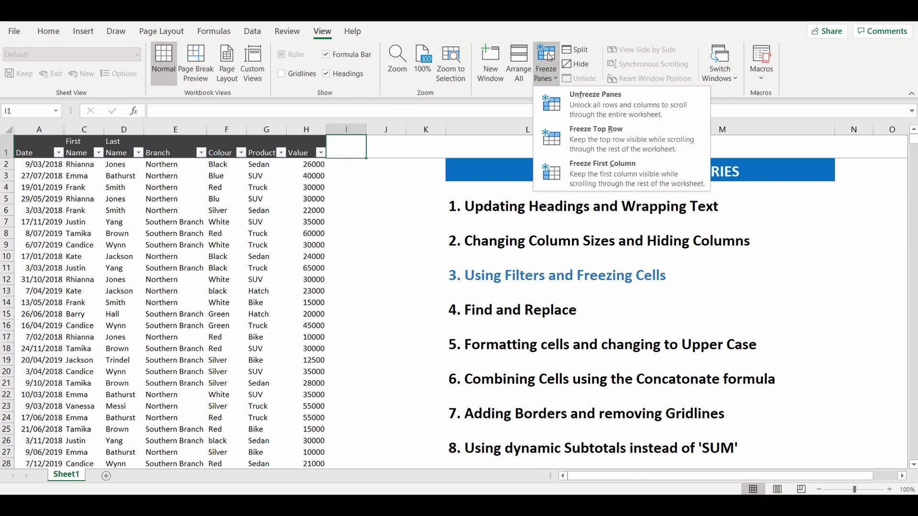
pyautogui.click(585, 102)
pyautogui.click(346, 199)
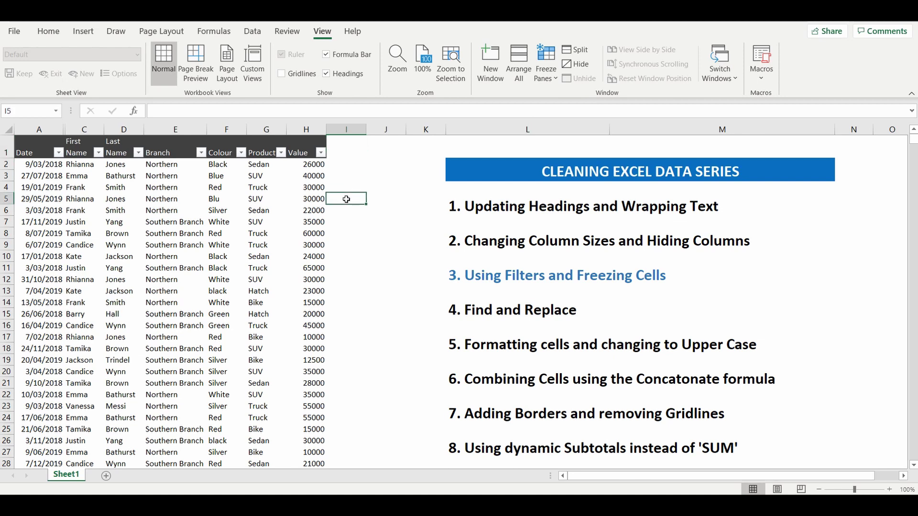
pyautogui.scroll(-4, 219, 211)
pyautogui.scroll(4, 219, 211)
# Step: Insert two blank rows above the table by selecting rows 1–2 and choosing Insert
pyautogui.moveTo(7, 152); pyautogui.dragTo(6, 164)
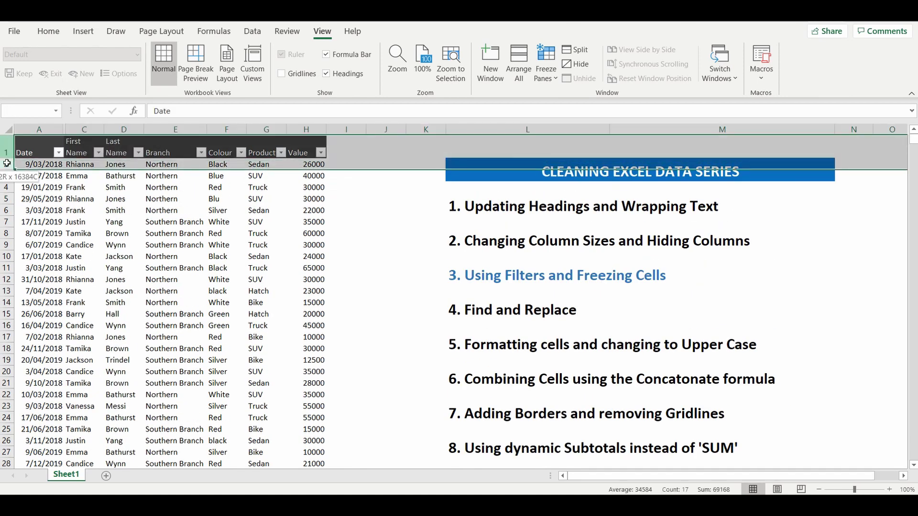
pyautogui.rightClick(41, 153)
pyautogui.click(72, 257)
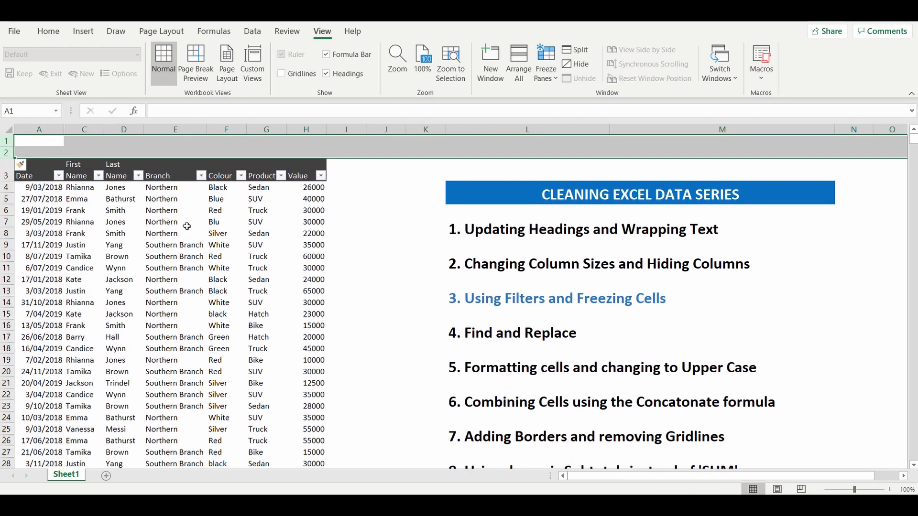
pyautogui.click(347, 225)
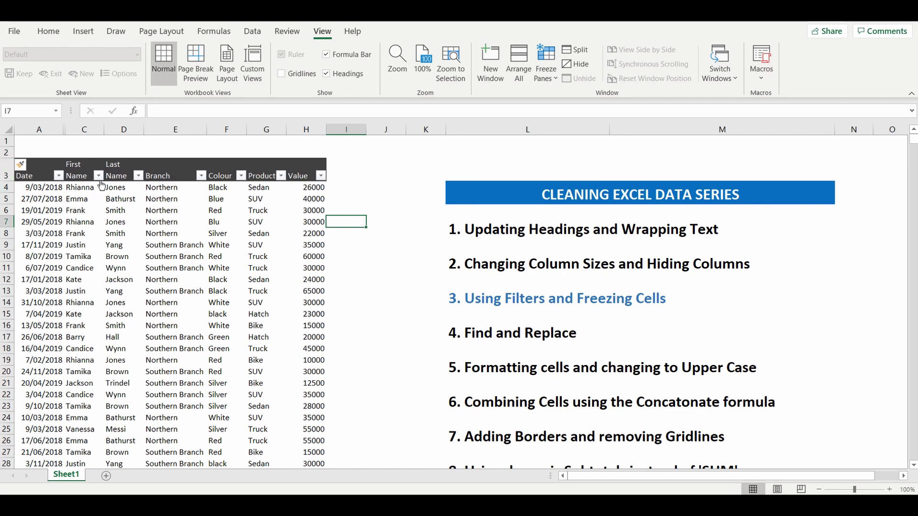
pyautogui.click(266, 213)
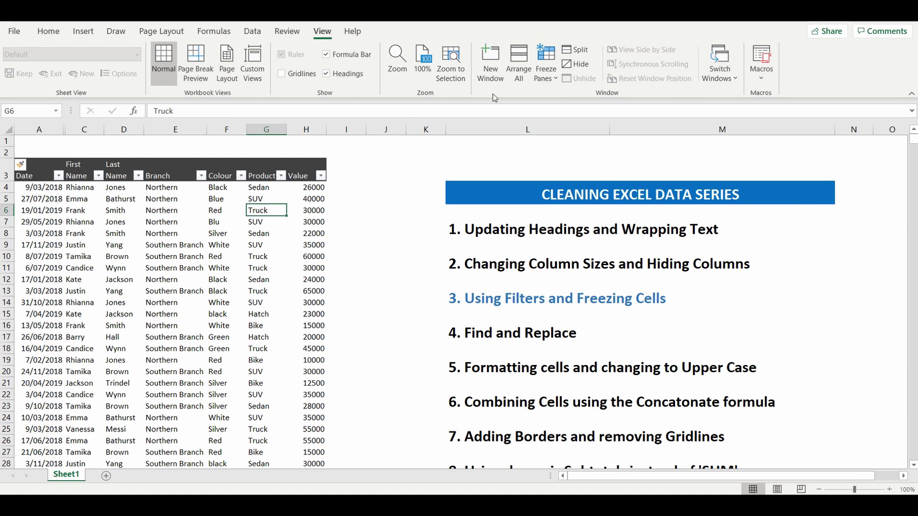
pyautogui.click(545, 73)
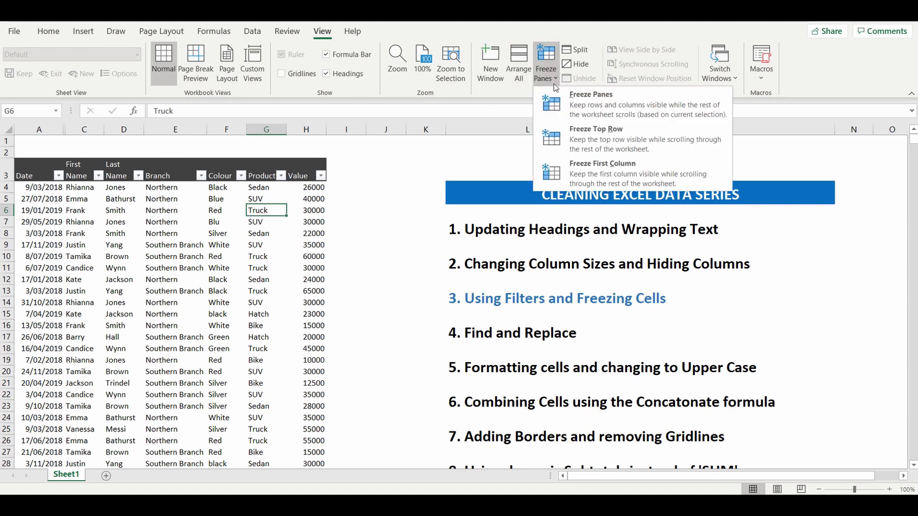
pyautogui.click(594, 138)
pyautogui.scroll(-5, 280, 205)
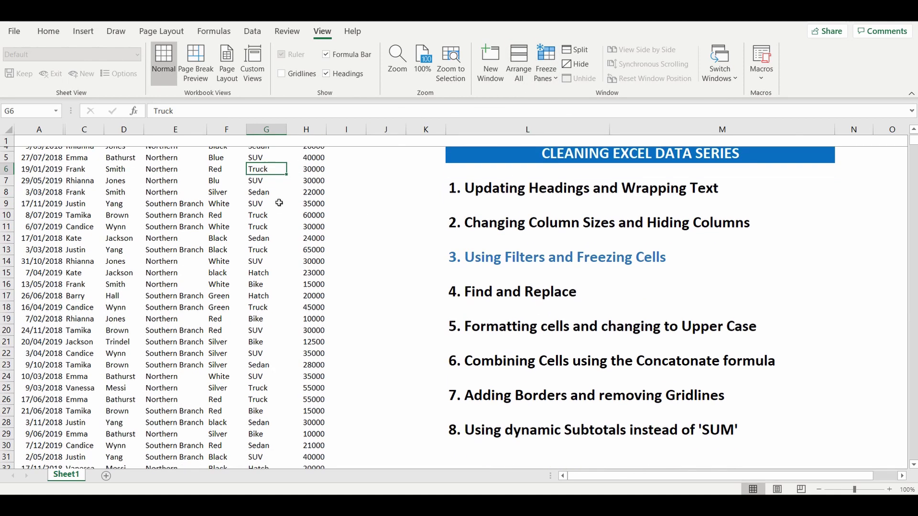
pyautogui.scroll(5, 279, 206)
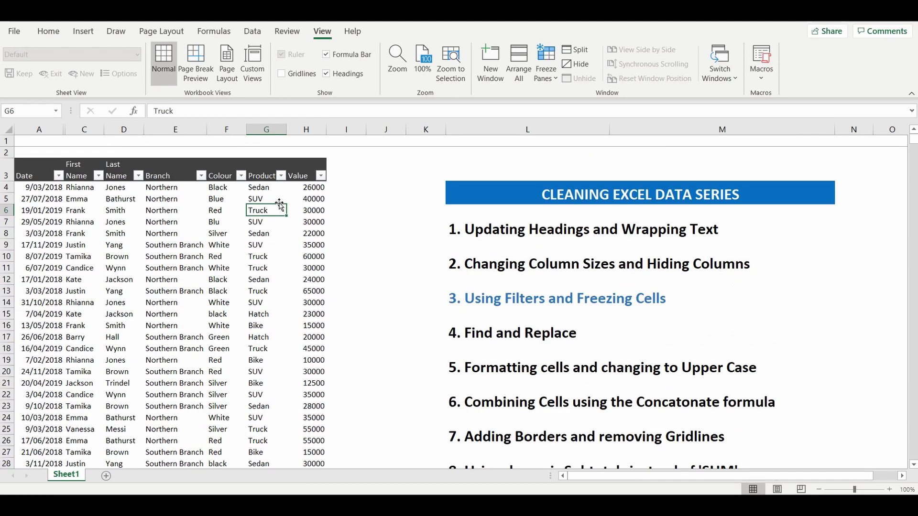
pyautogui.click(540, 59)
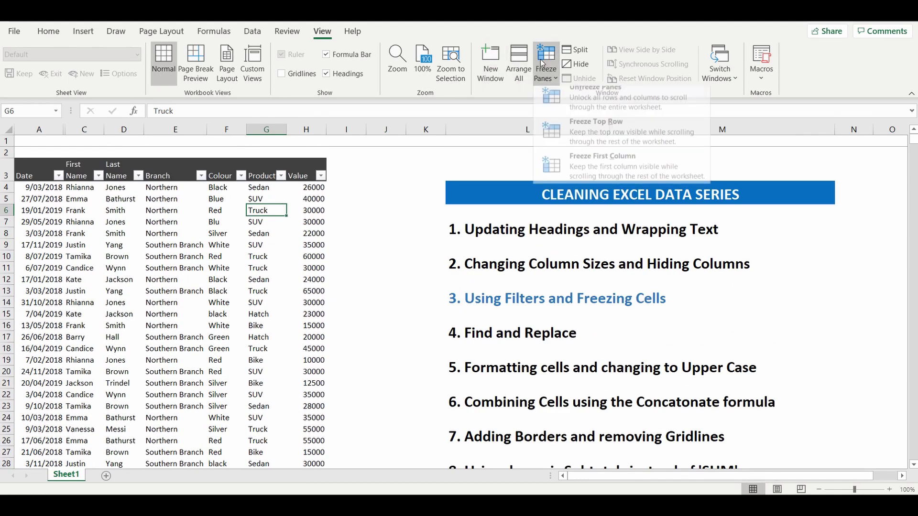
pyautogui.click(582, 96)
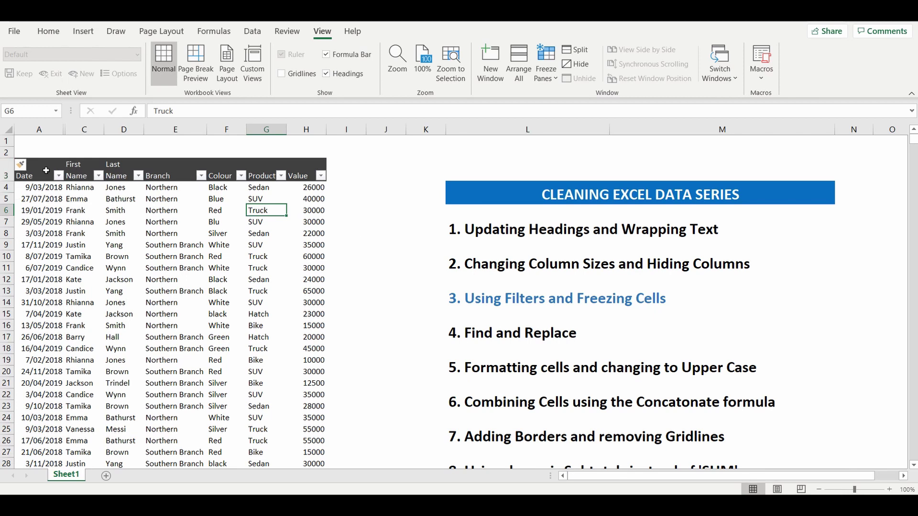
# Step: Freeze panes at row 4 so rows 1–3 stay fixed, then scroll to verify
pyautogui.click(5, 187)
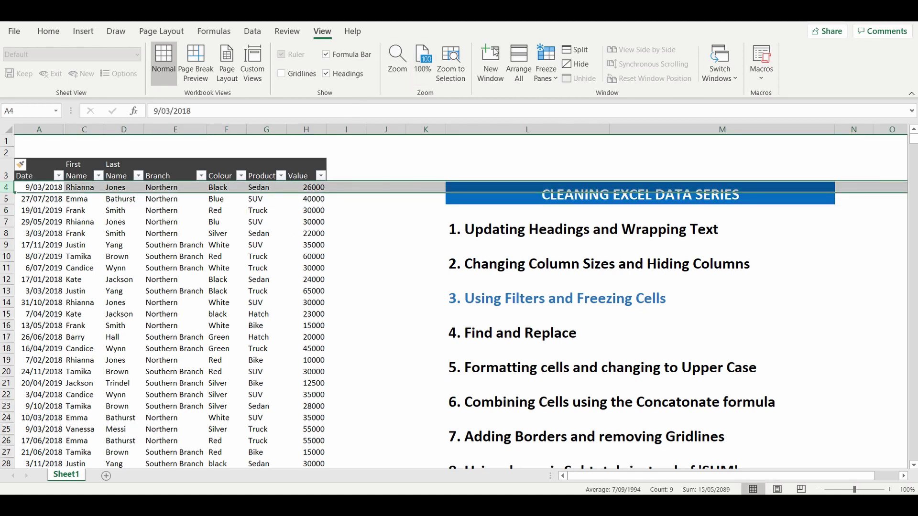
pyautogui.click(540, 57)
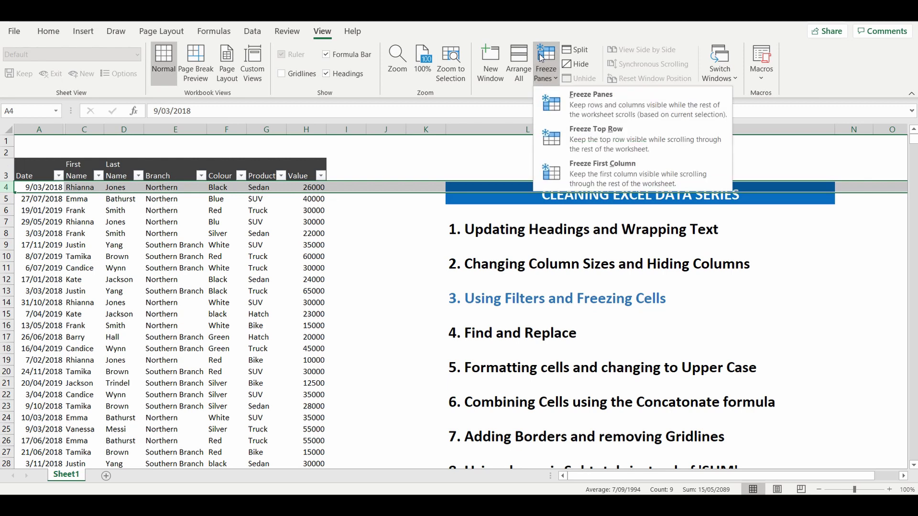
pyautogui.click(591, 111)
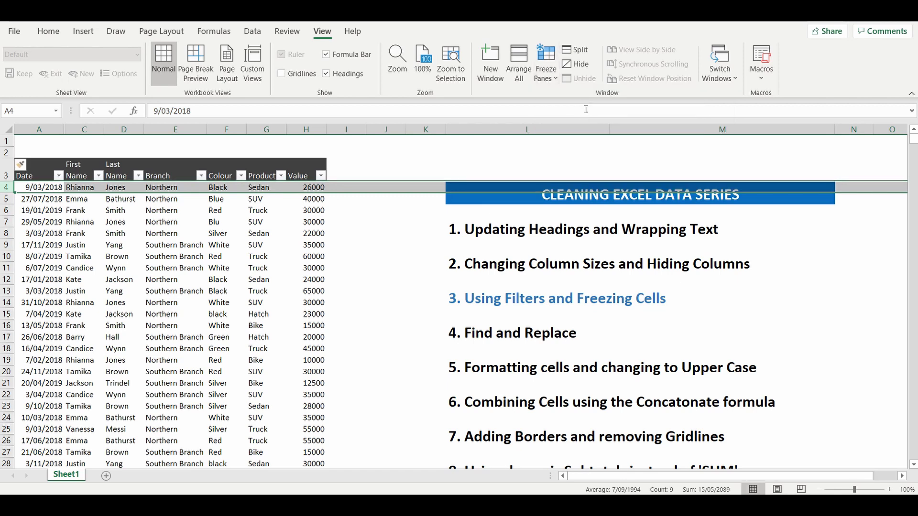
pyautogui.click(352, 222)
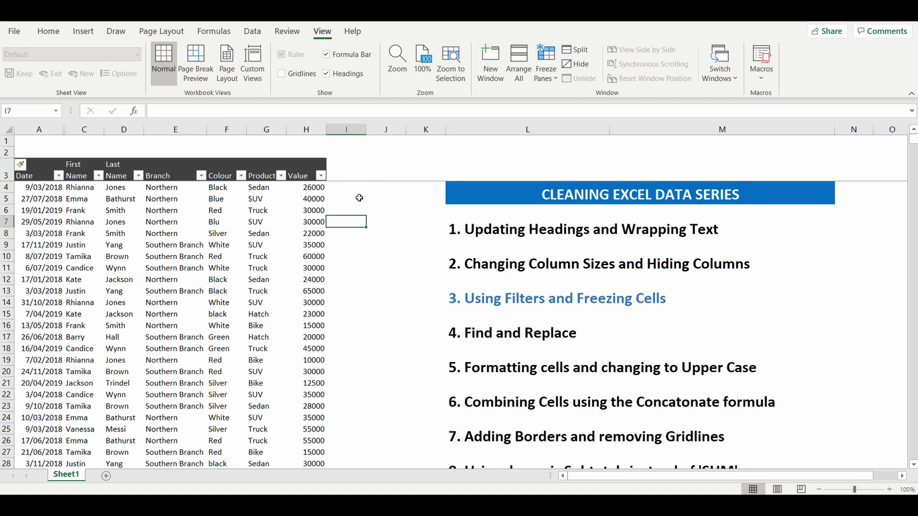
pyautogui.scroll(-4, 359, 198)
pyautogui.scroll(4, 362, 208)
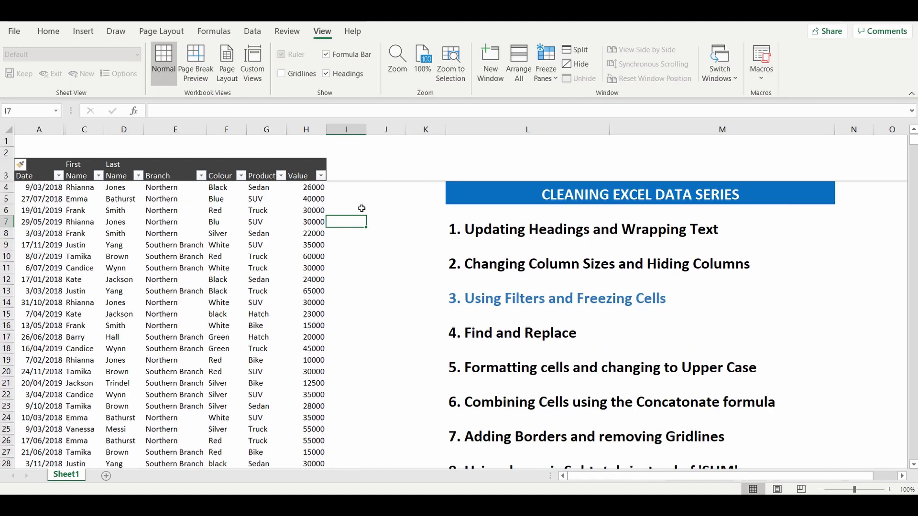